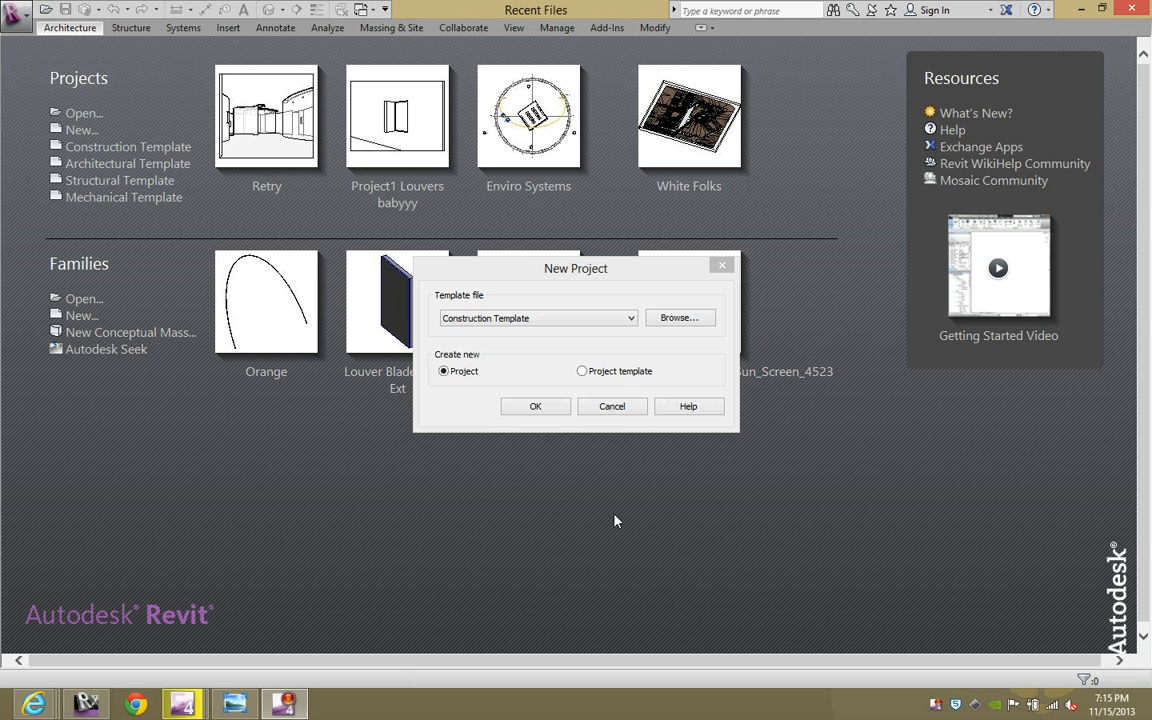
# Choose the Architectural Template for the new project
pyautogui.click(530, 318)
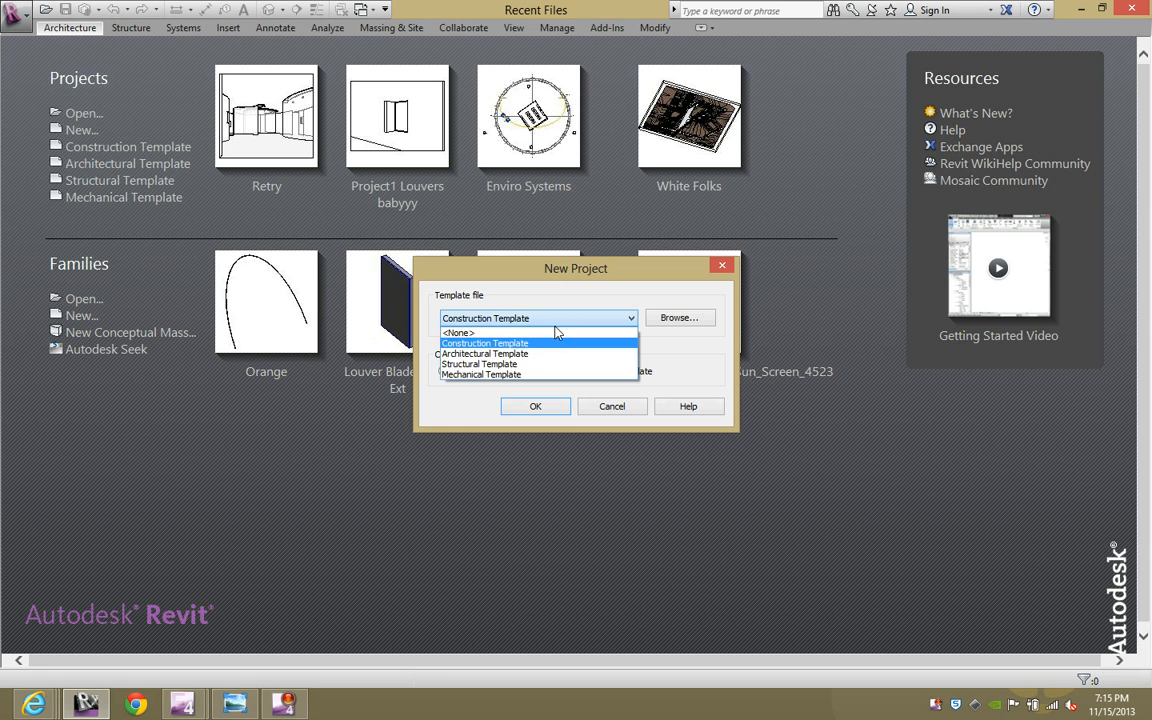
pyautogui.click(545, 353)
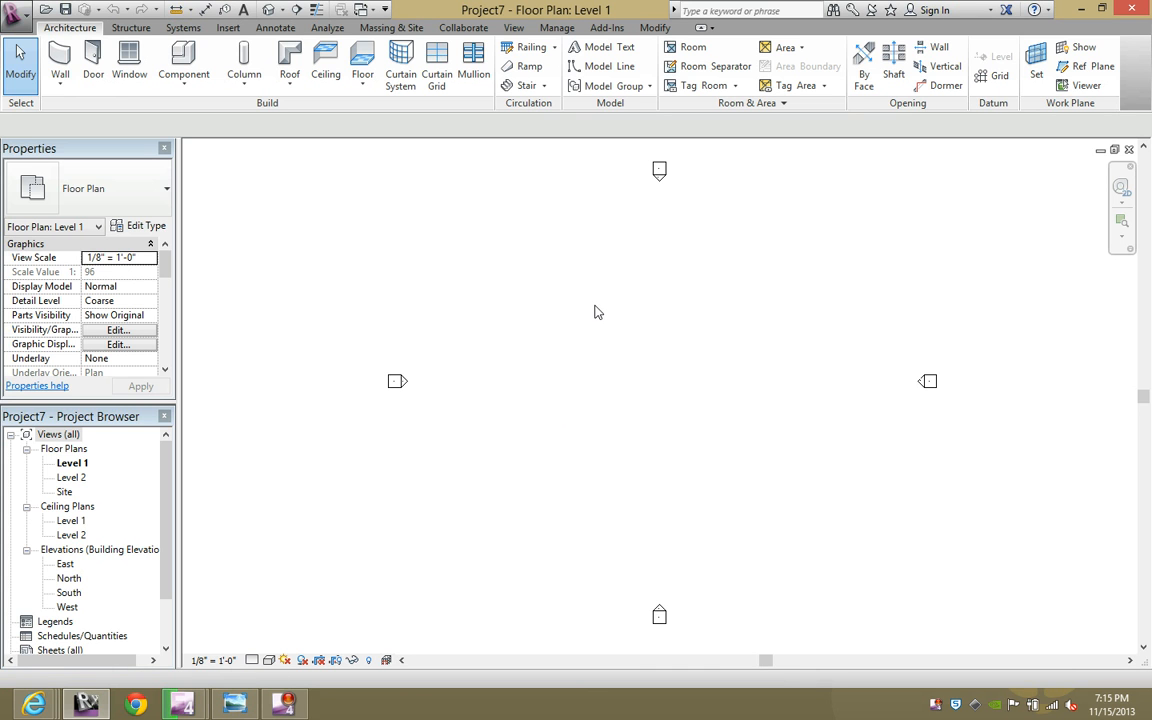
# Place a rectangle of walls (WA) from one corner to the opposite corner
pyautogui.press('w')
pyautogui.press('a')
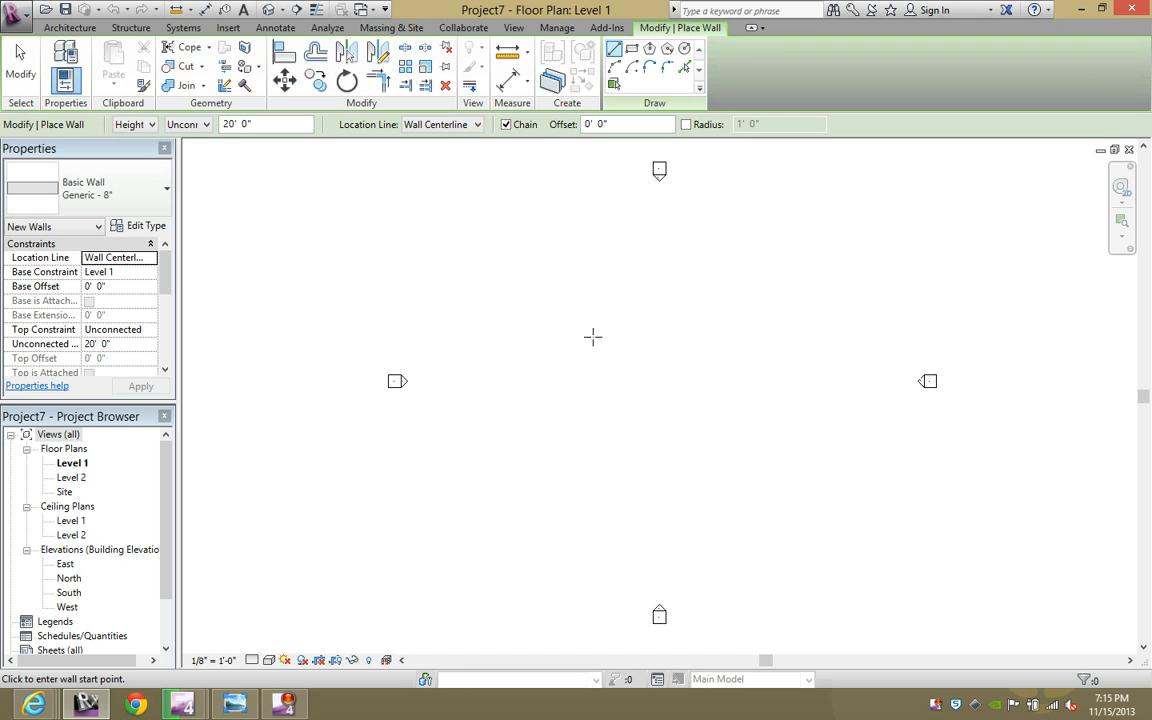
pyautogui.click(632, 48)
pyautogui.click(514, 312)
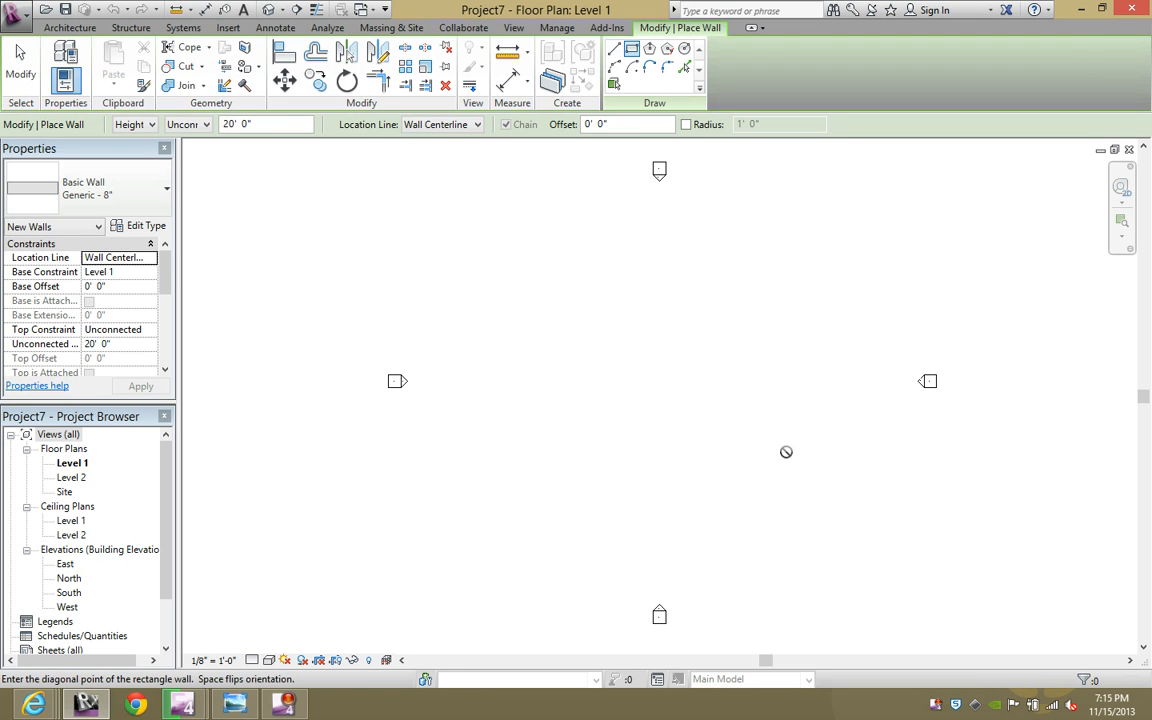
pyautogui.click(797, 454)
# Add a straight dividing wall from the top wall's midpoint to the bottom wall's midpoint
pyautogui.click(632, 67)
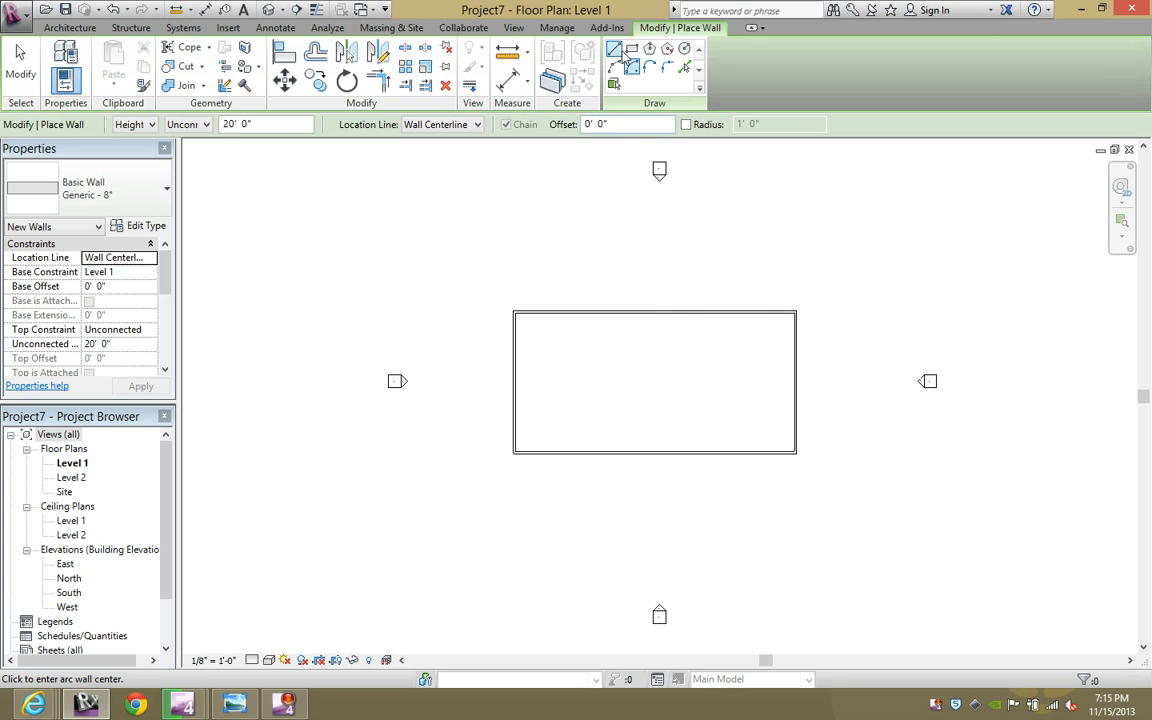
pyautogui.press('Escape')
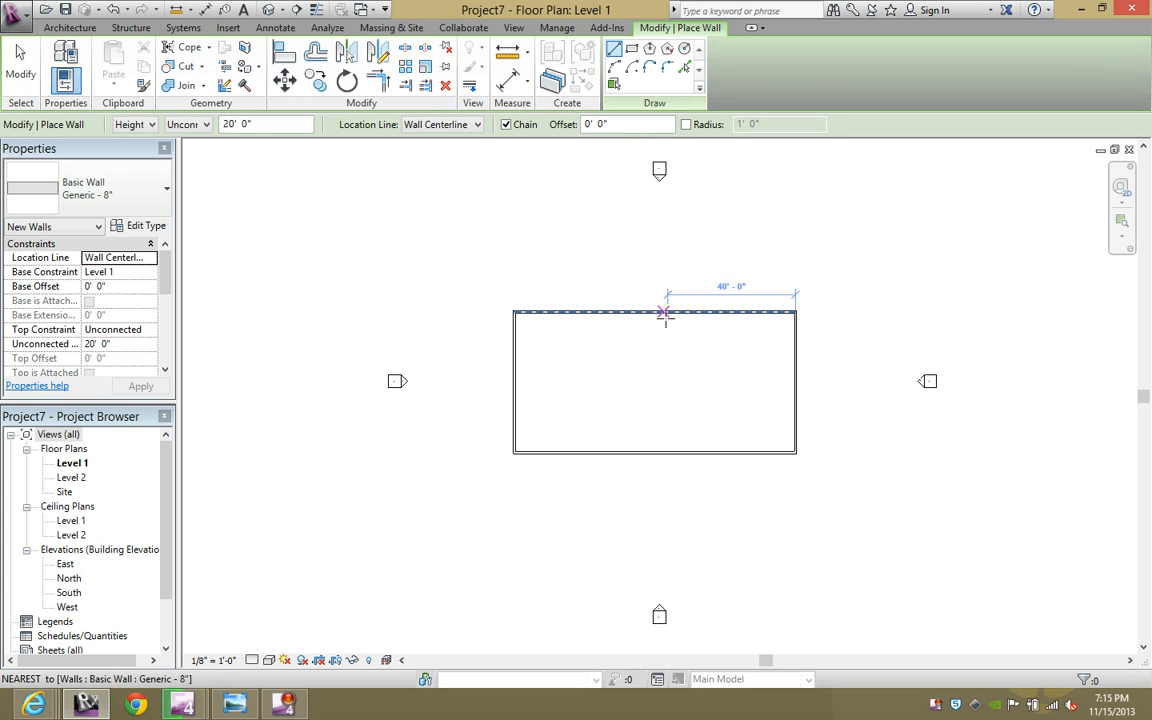
pyautogui.click(655, 312)
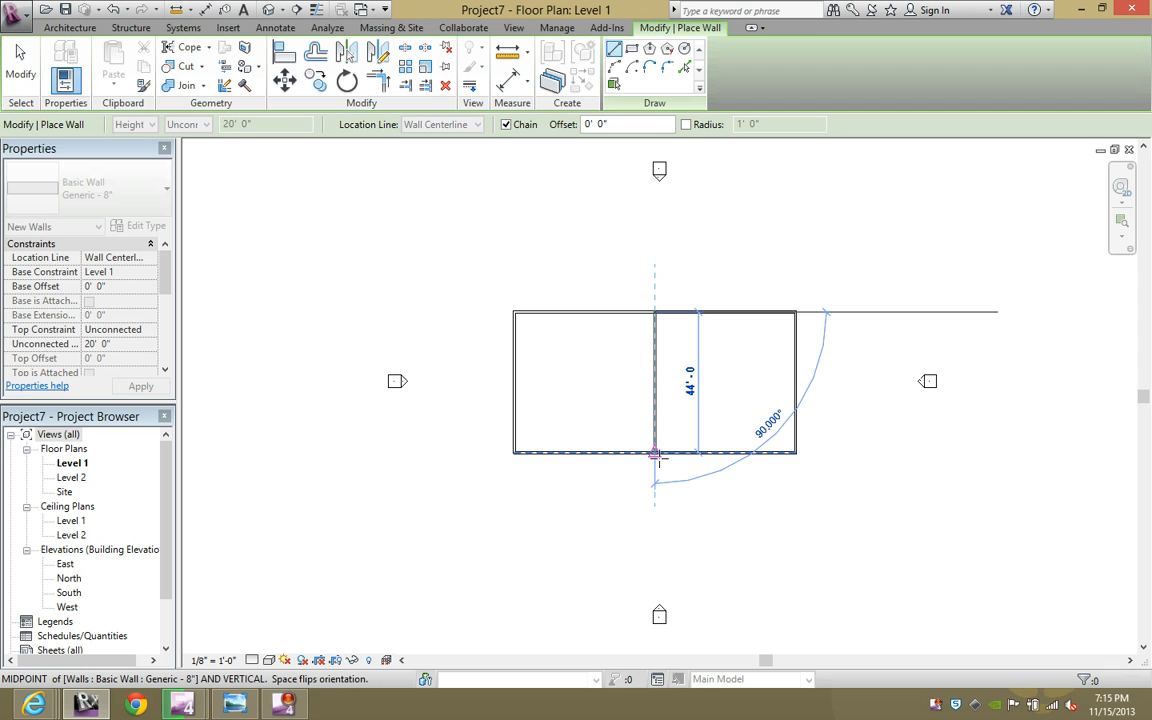
pyautogui.click(655, 453)
pyautogui.press('Escape')
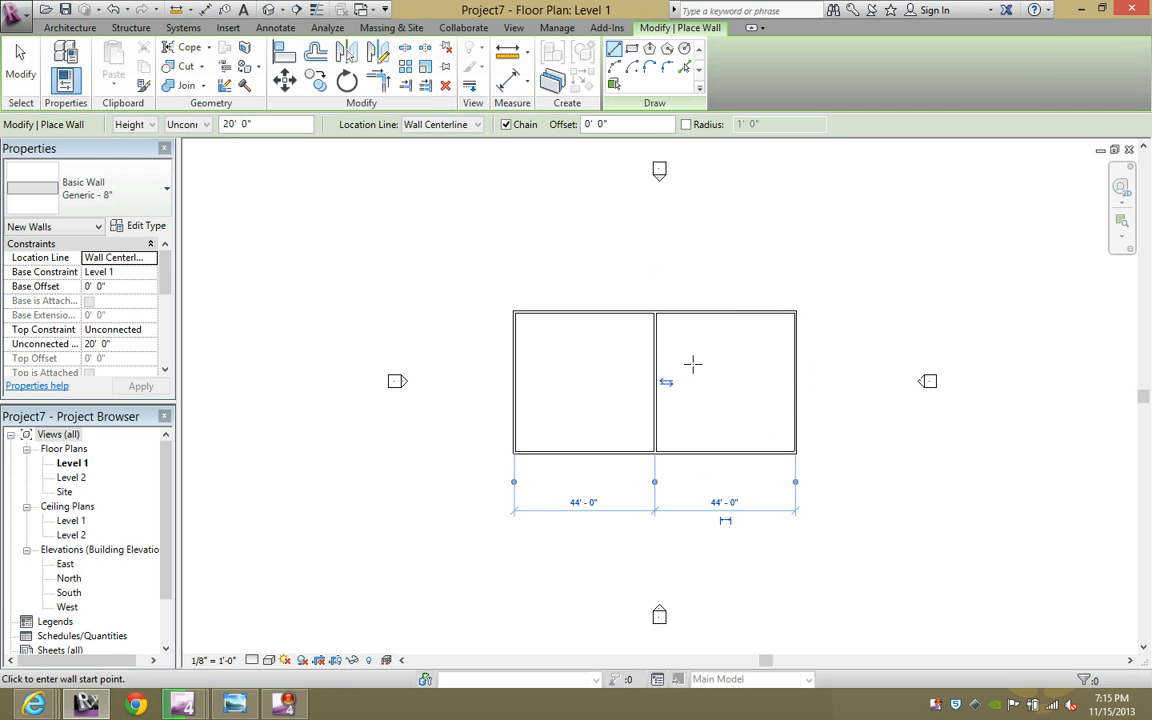
pyautogui.press('Escape')
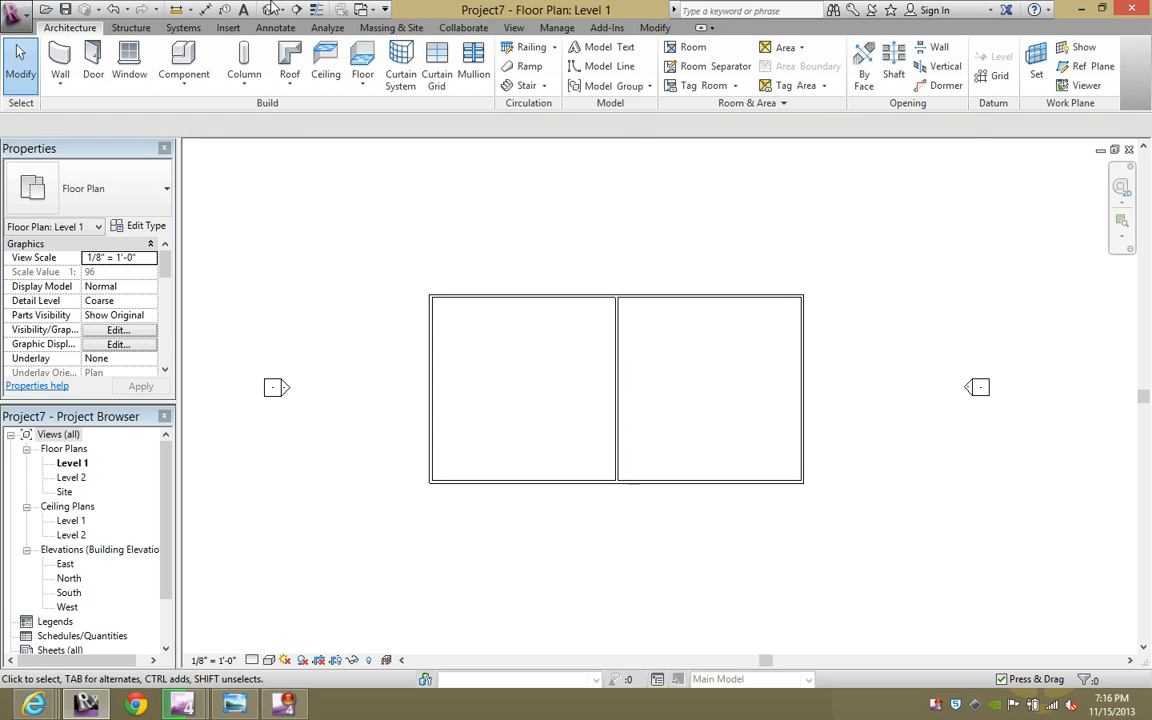
pyautogui.click(268, 9)
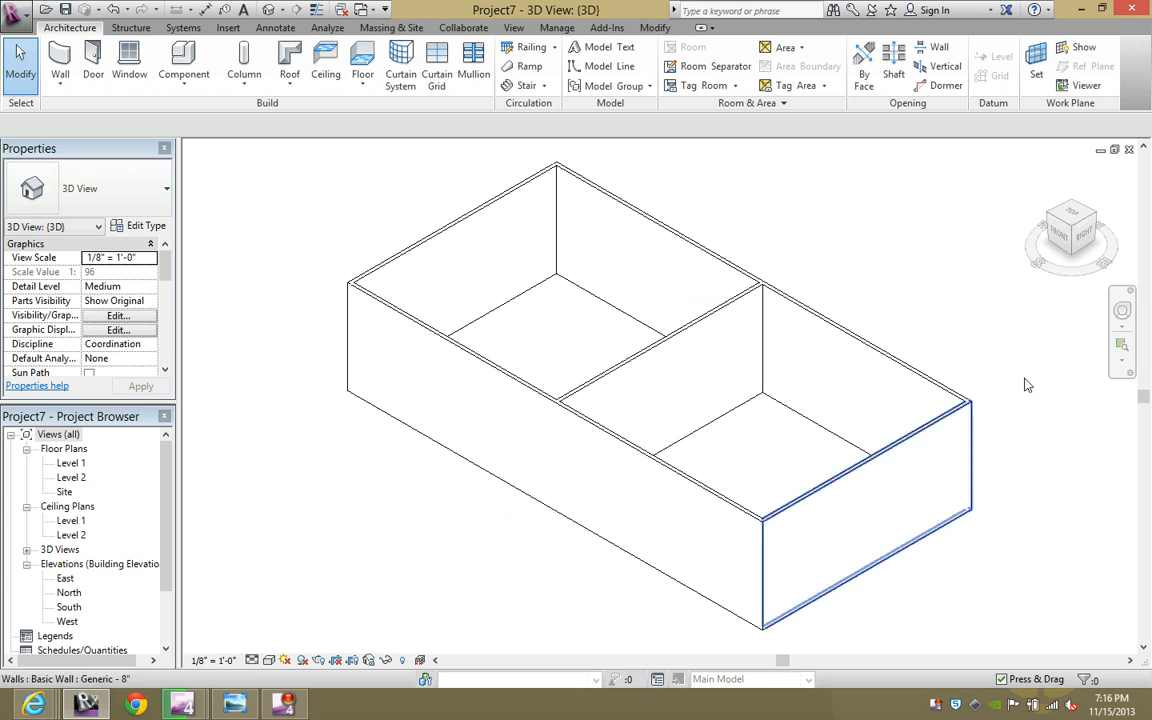
pyautogui.click(1129, 149)
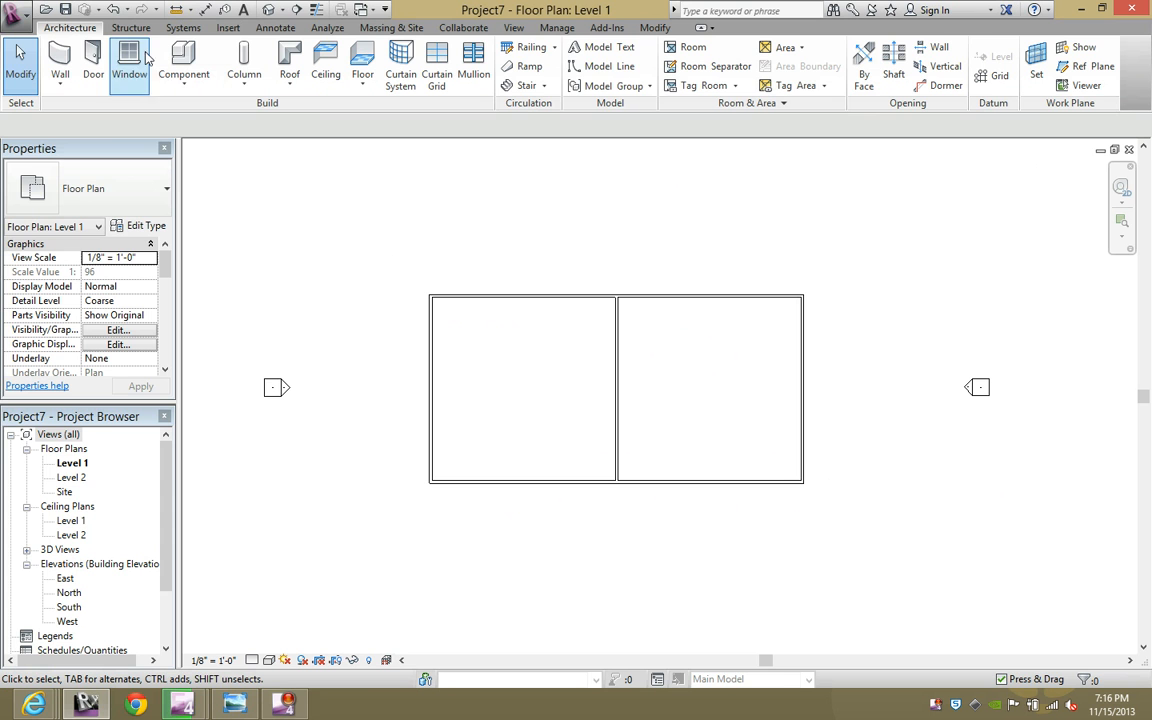
# Draw a vertical model line rising from the wall box's top-right corner
pyautogui.click(604, 67)
pyautogui.scroll(1, 812, 304)
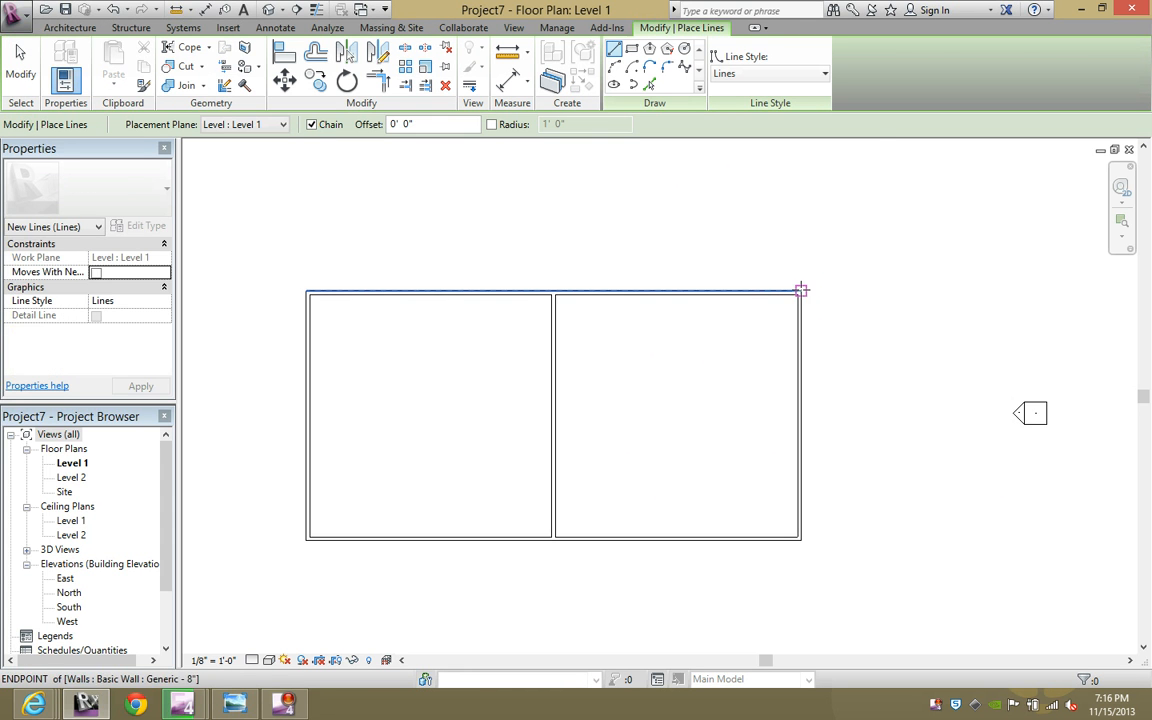
pyautogui.click(801, 292)
pyautogui.click(801, 204)
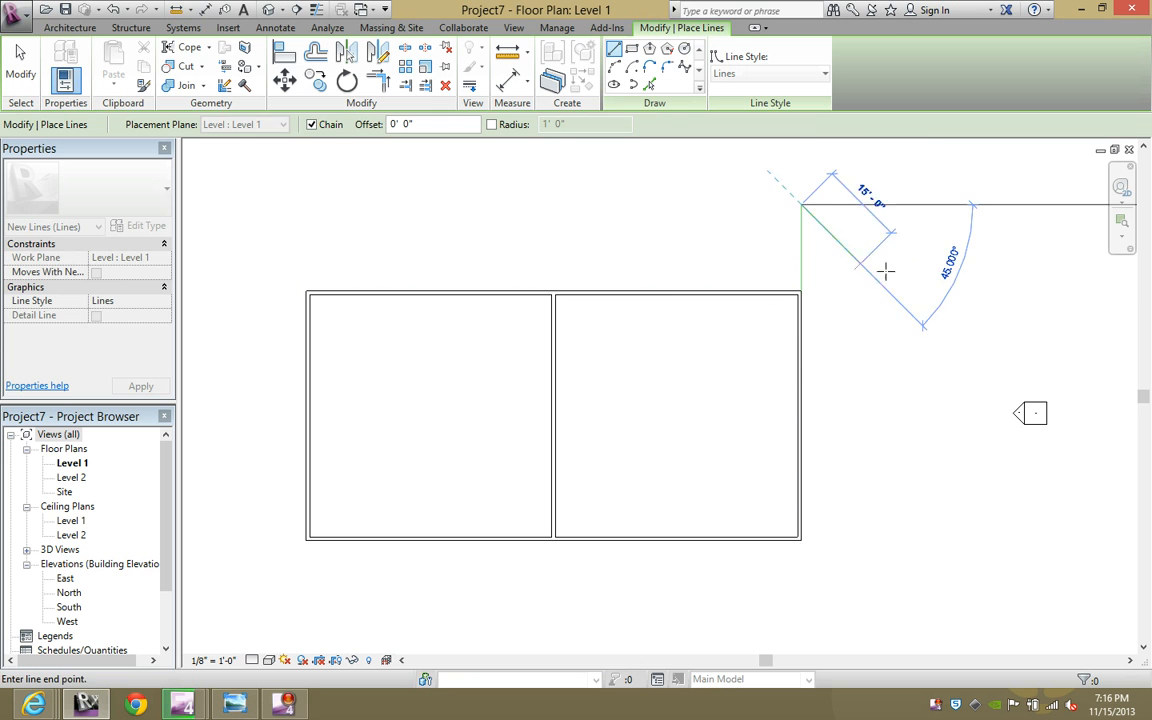
pyautogui.press('Escape')
pyautogui.press('Escape')
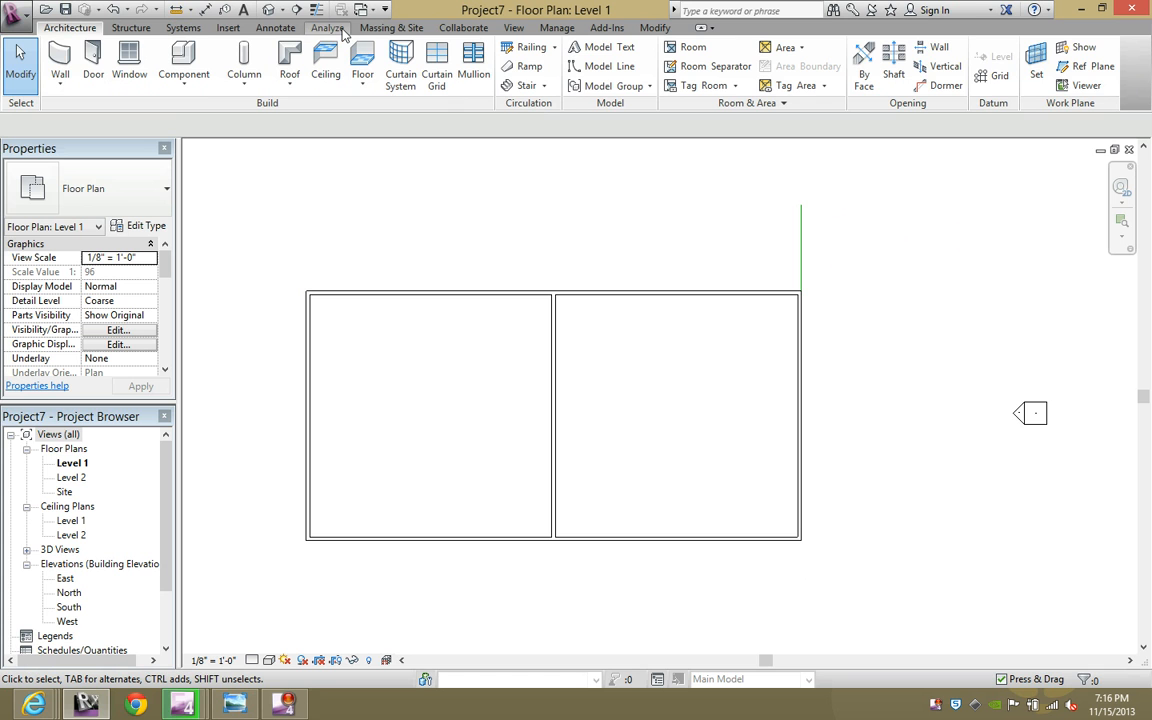
# Draw a horizontal detail line extending right from the wall box's top-right corner
pyautogui.click(289, 31)
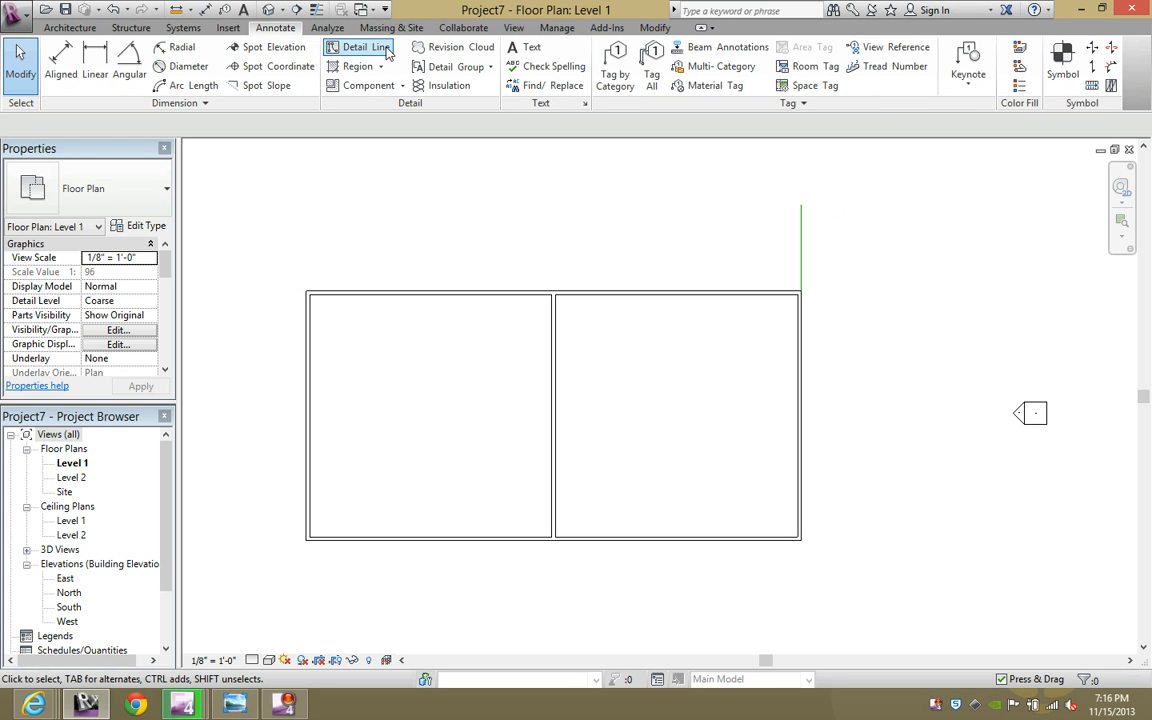
pyautogui.click(355, 47)
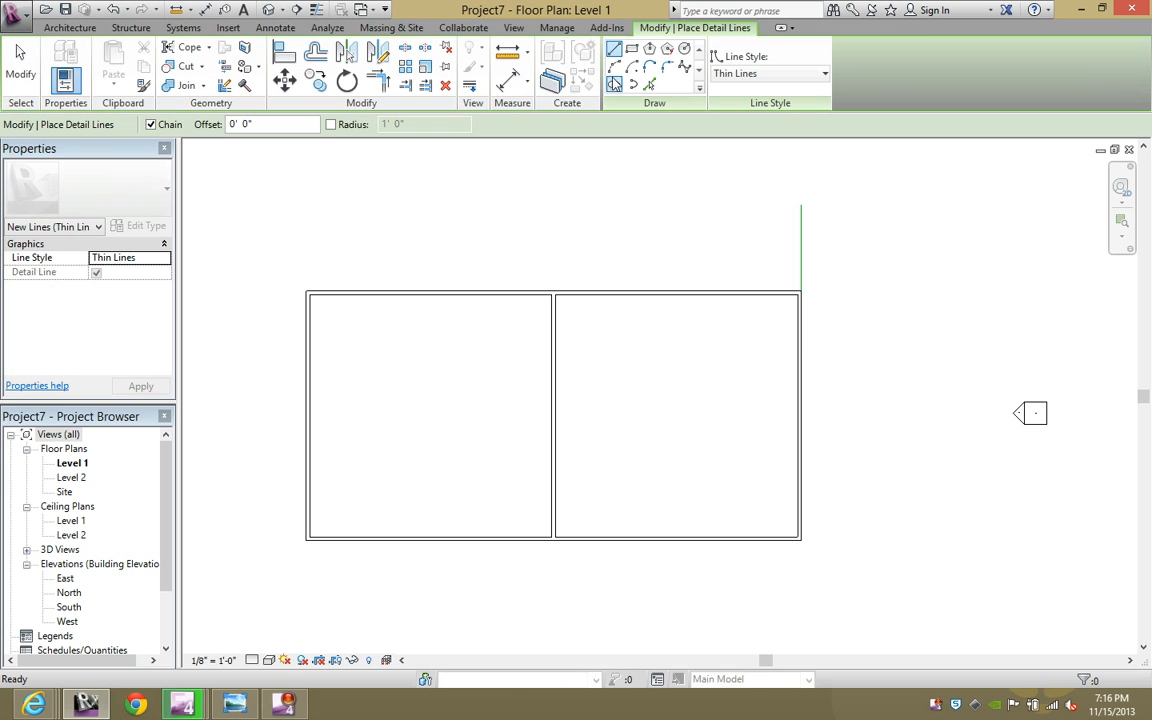
pyautogui.click(800, 291)
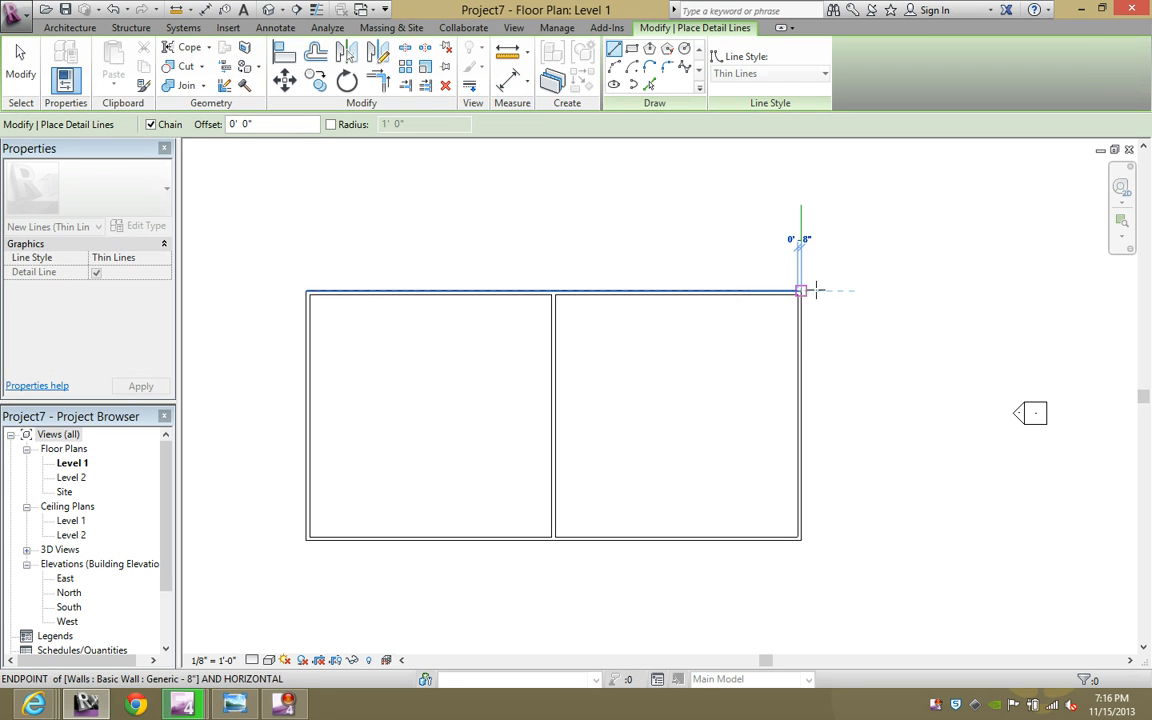
pyautogui.click(898, 291)
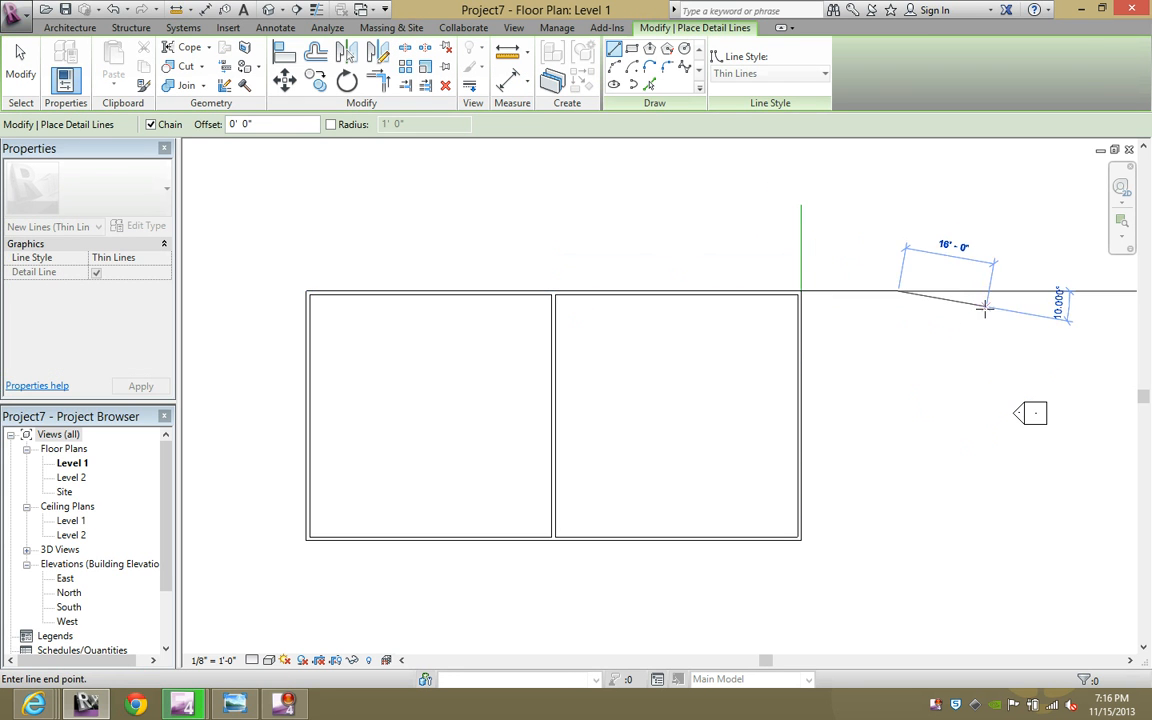
pyautogui.press('Escape')
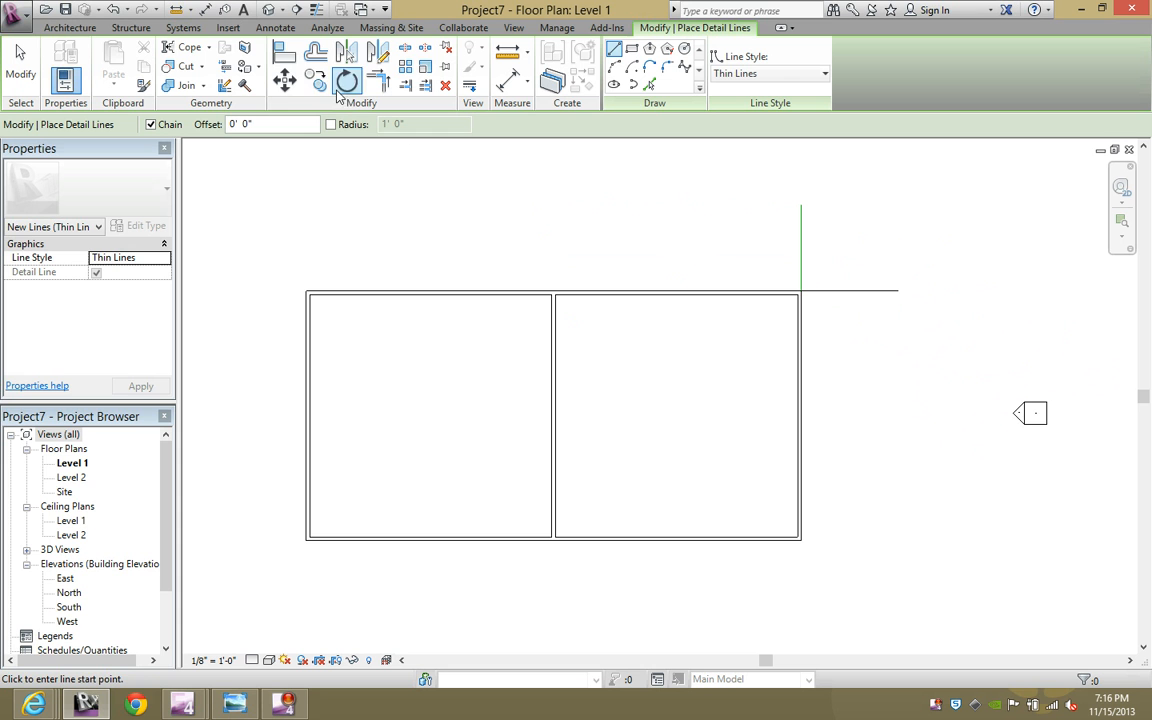
# View the wall box in the default 3D view, orbit it, and head back toward Level 1
pyautogui.click(268, 10)
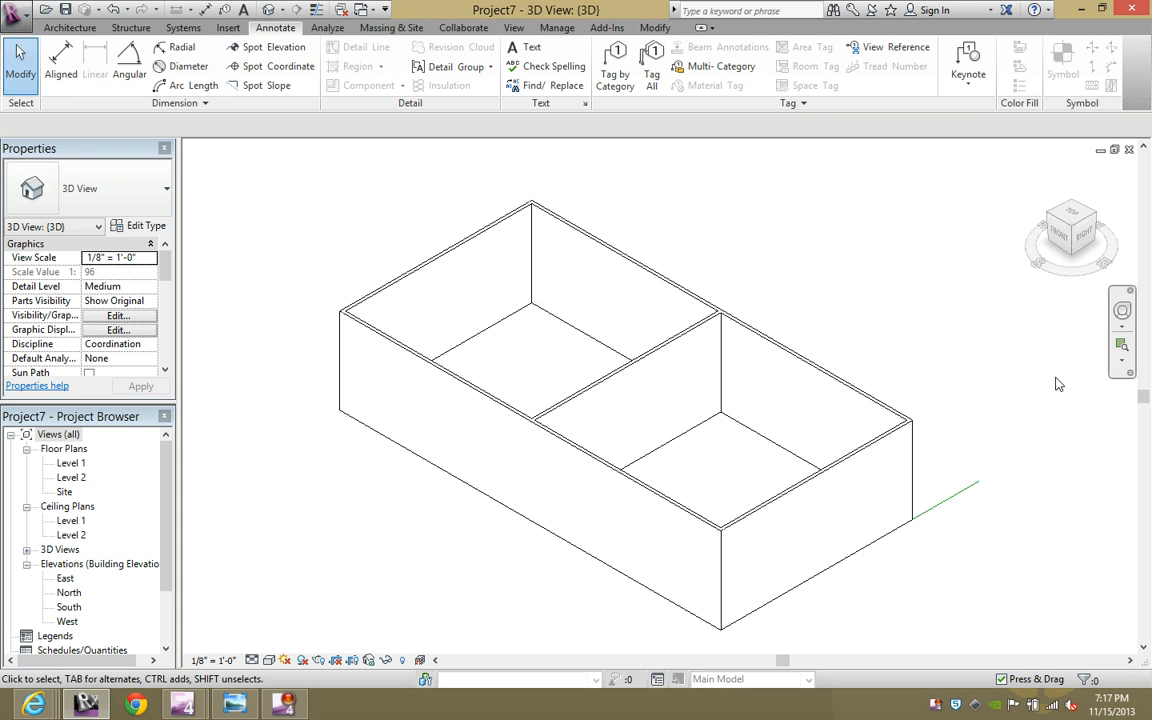
pyautogui.keyDown('shift'); pyautogui.moveTo(1059, 384); pyautogui.dragTo(659, 397, button='middle'); pyautogui.keyUp('shift')
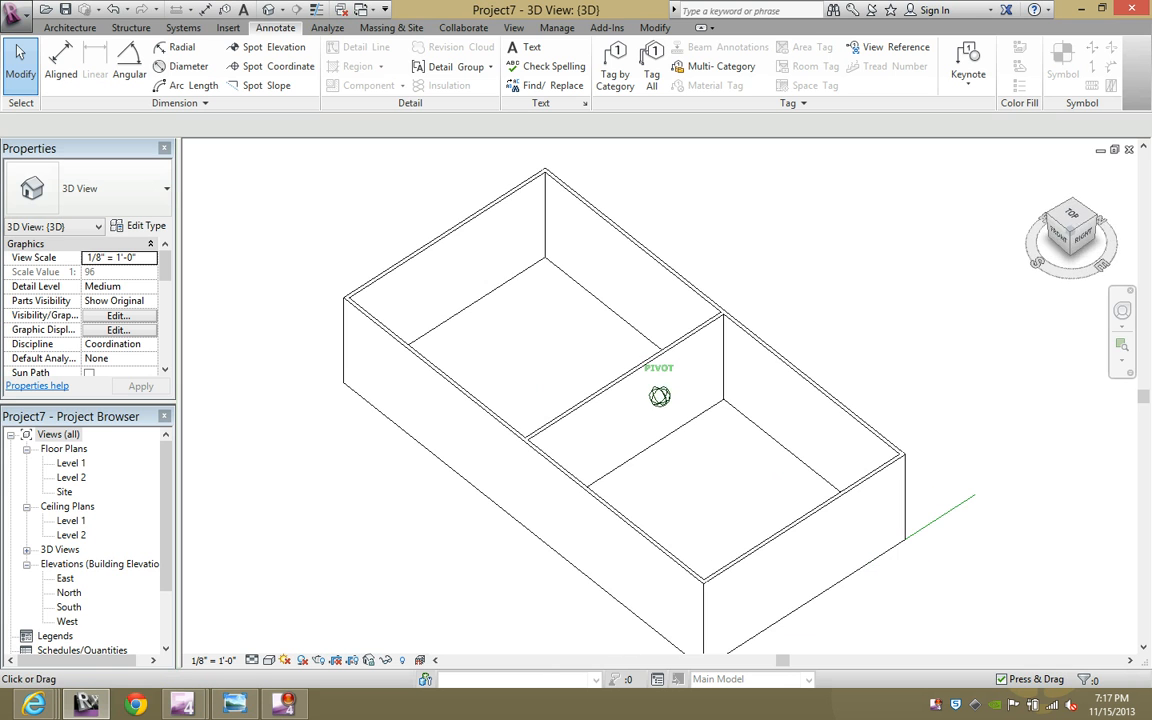
pyautogui.click(72, 465)
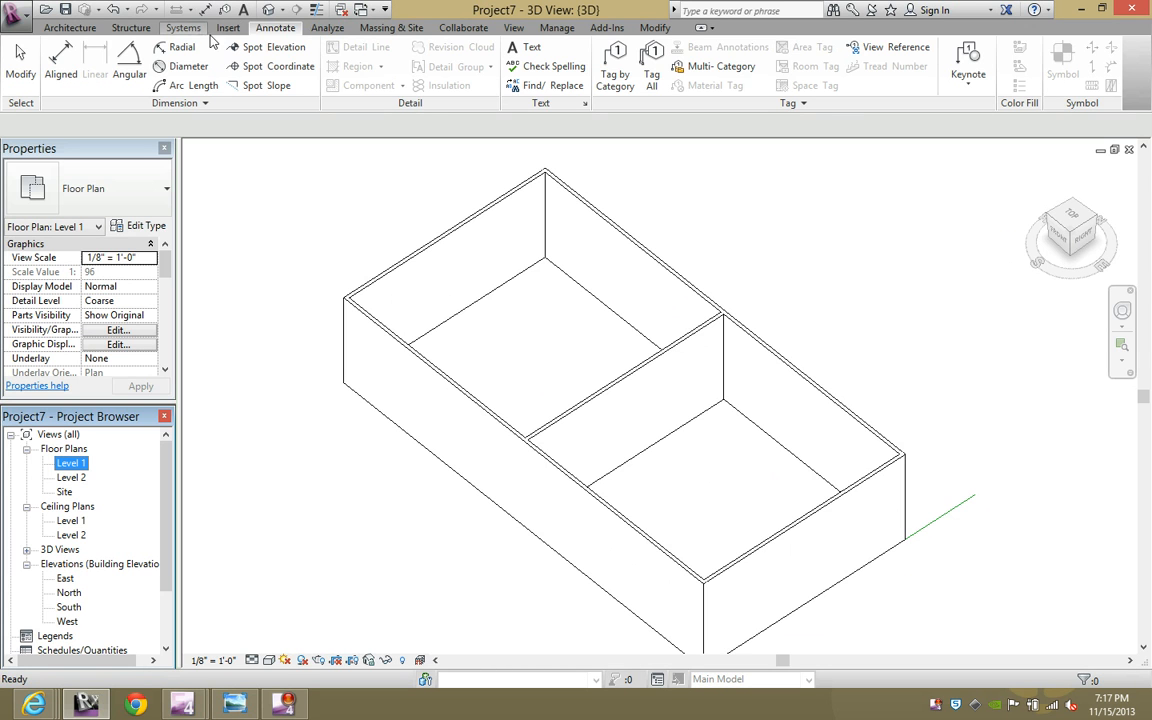
# Reopen the Level 1 floor plan from the Project Browser
pyautogui.doubleClick(70, 463)
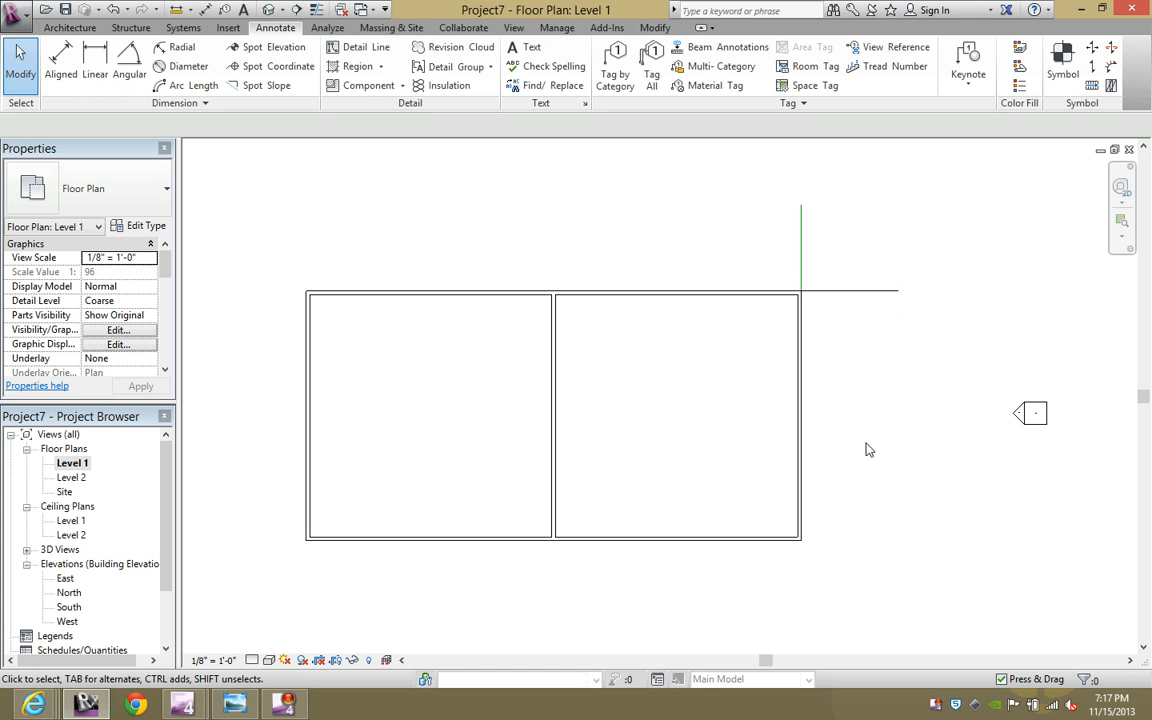
# Set the selected detail line's style to the dashed <Hidden> line
pyautogui.click(862, 292)
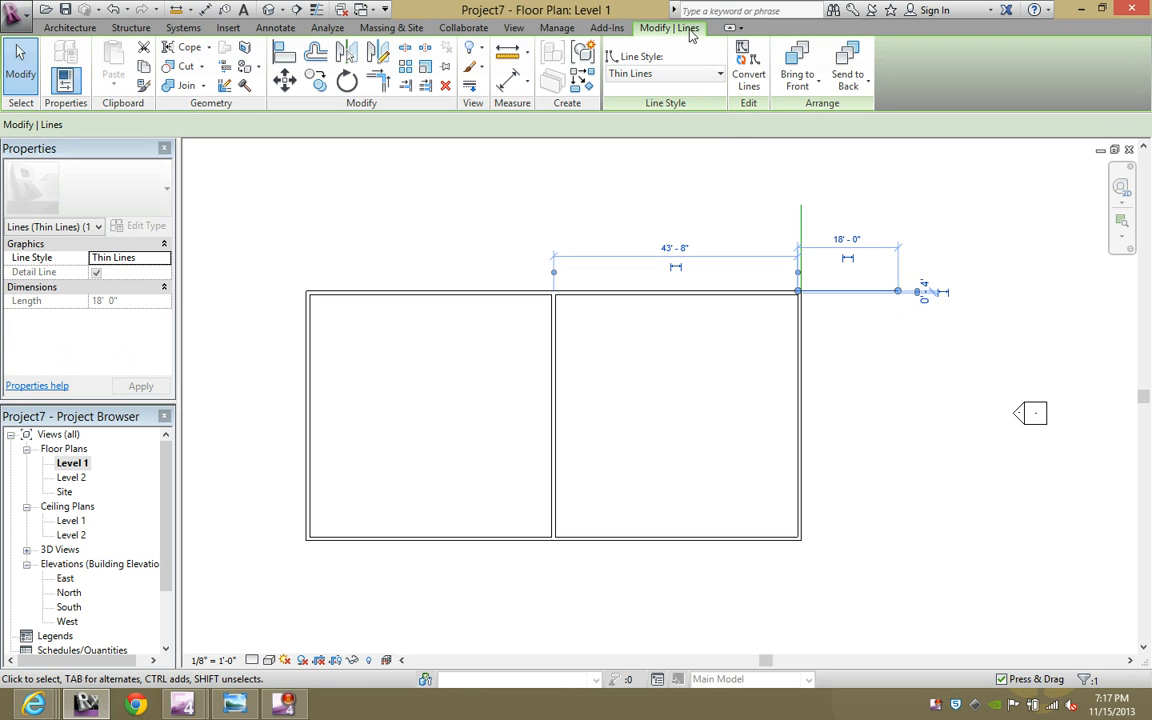
pyautogui.click(681, 75)
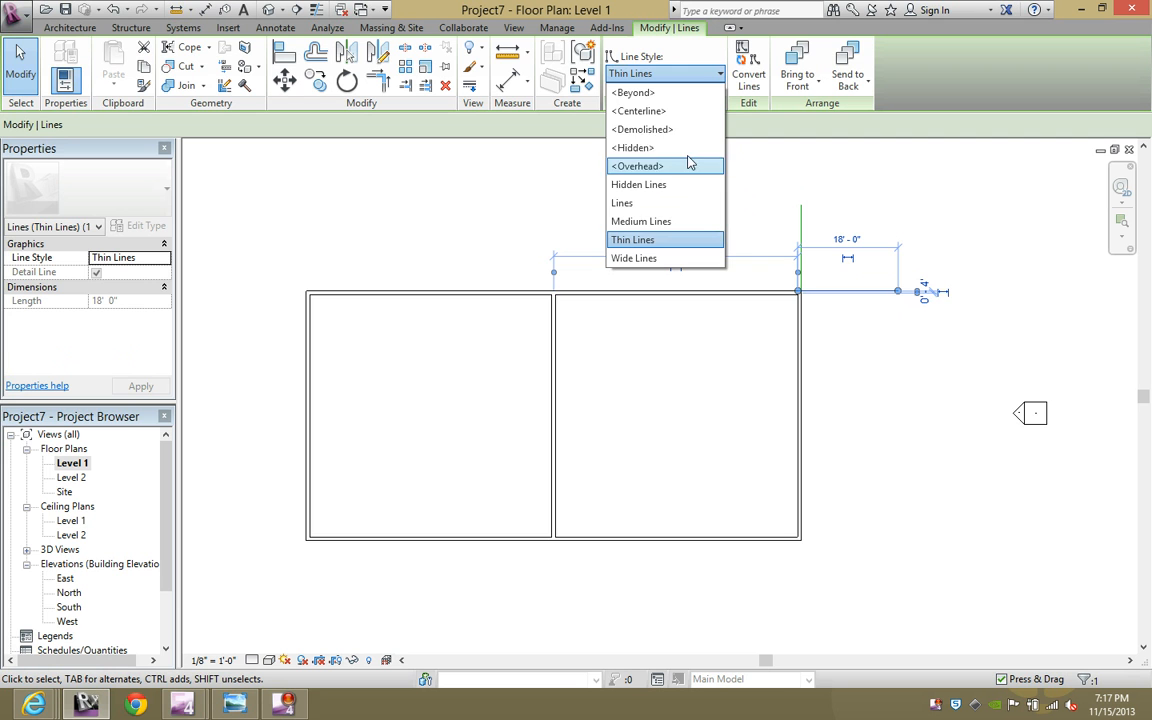
pyautogui.click(640, 148)
pyautogui.scroll(3, 957, 327)
pyautogui.click(756, 247)
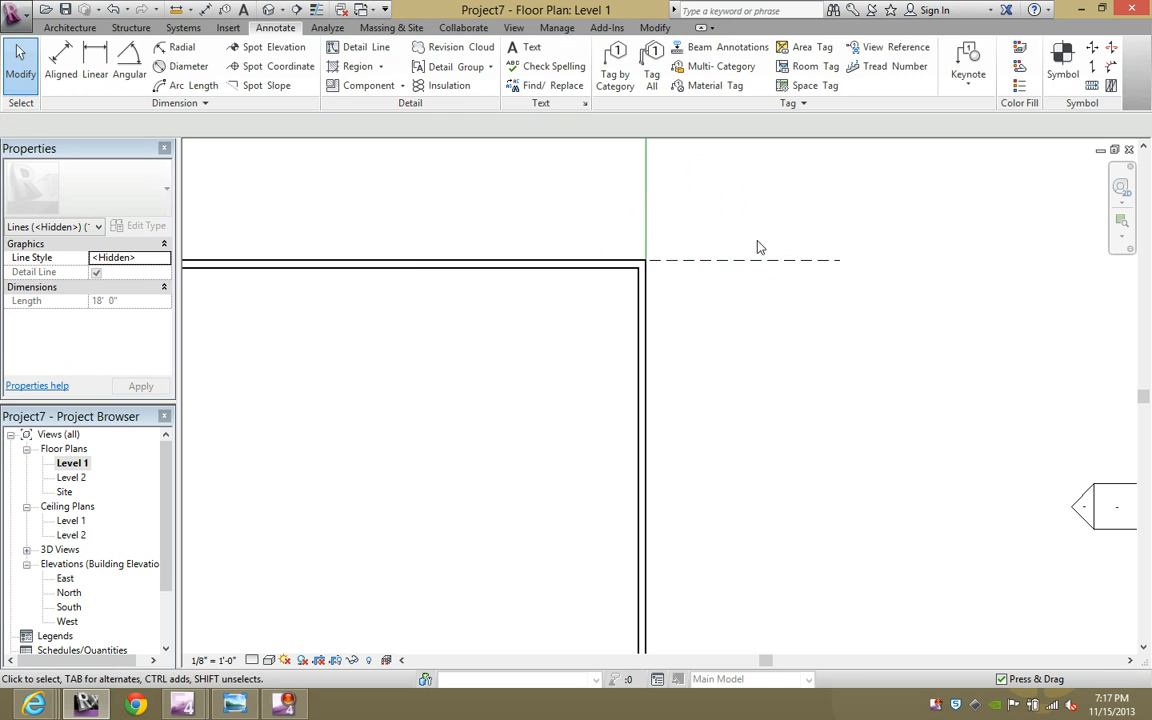
# Change the detail line's style to Wide Lines and reselect it
pyautogui.click(760, 260)
pyautogui.click(650, 73)
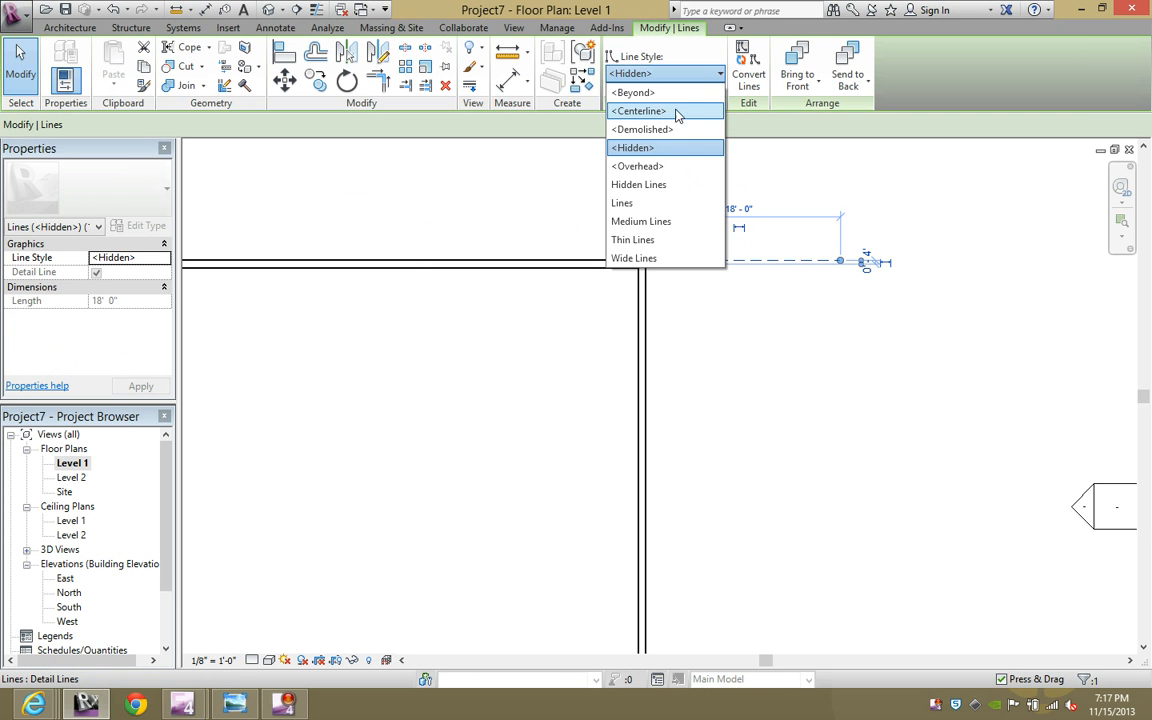
pyautogui.click(660, 258)
pyautogui.click(795, 290)
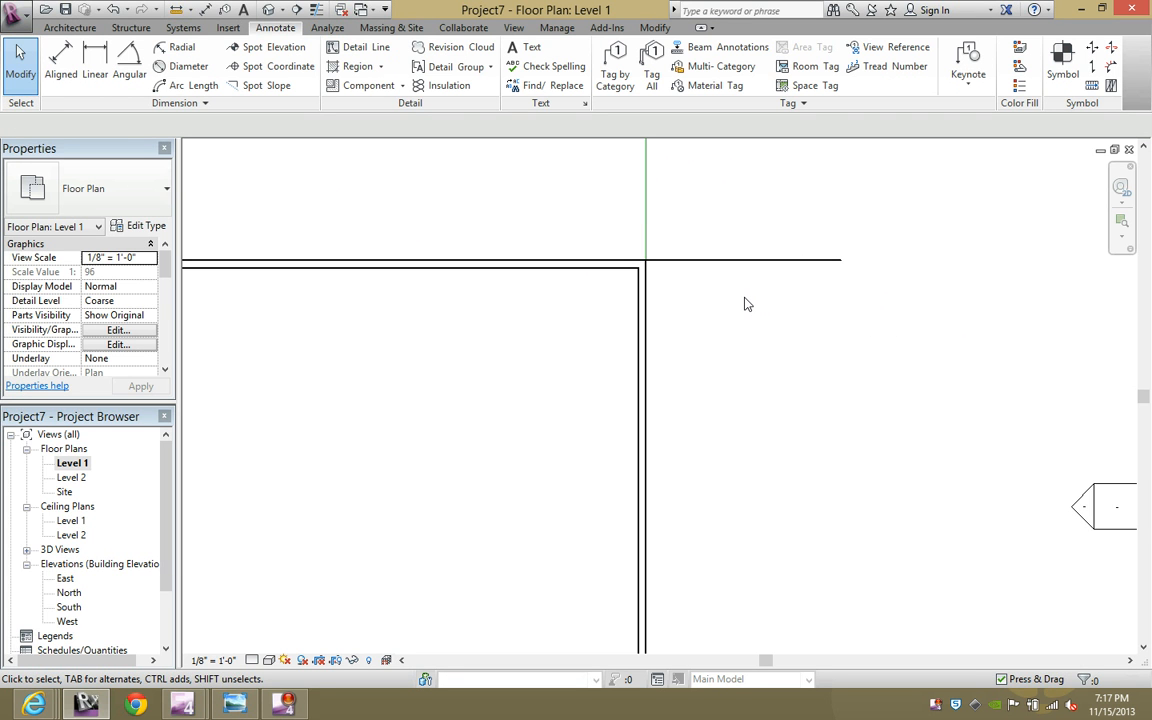
pyautogui.click(749, 262)
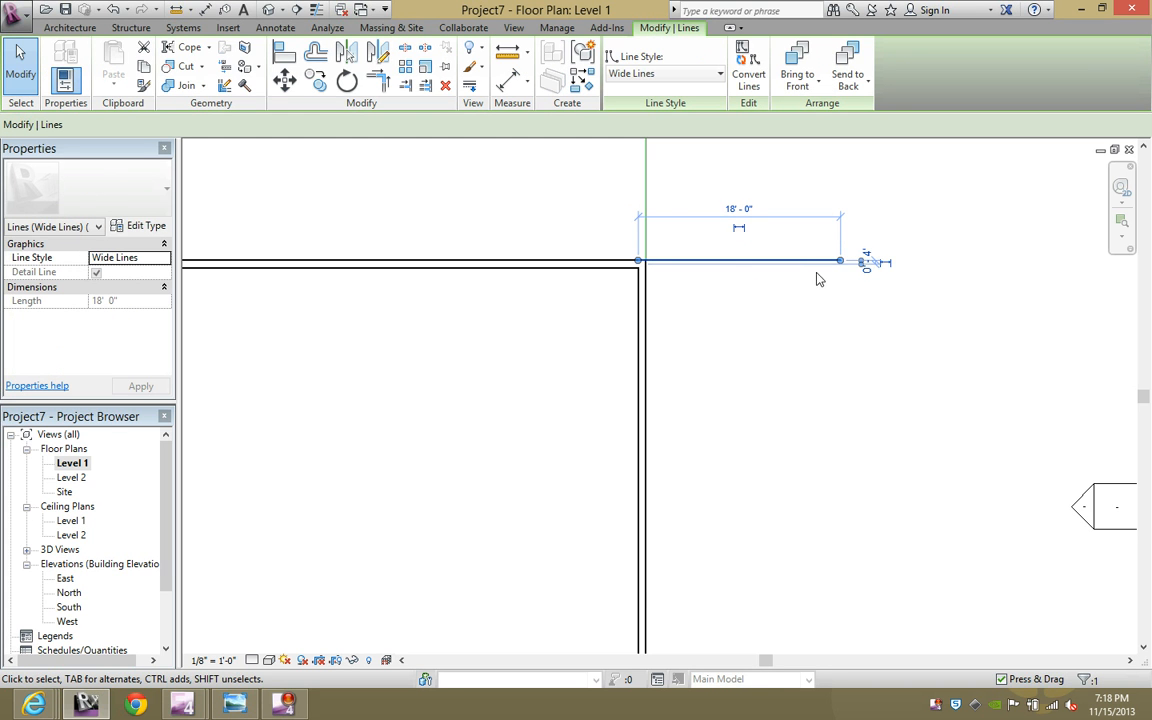
# In Visibility/Graphics (VG), begin a Projection/Surface override for the Lines category
pyautogui.press('v')
pyautogui.press('g')
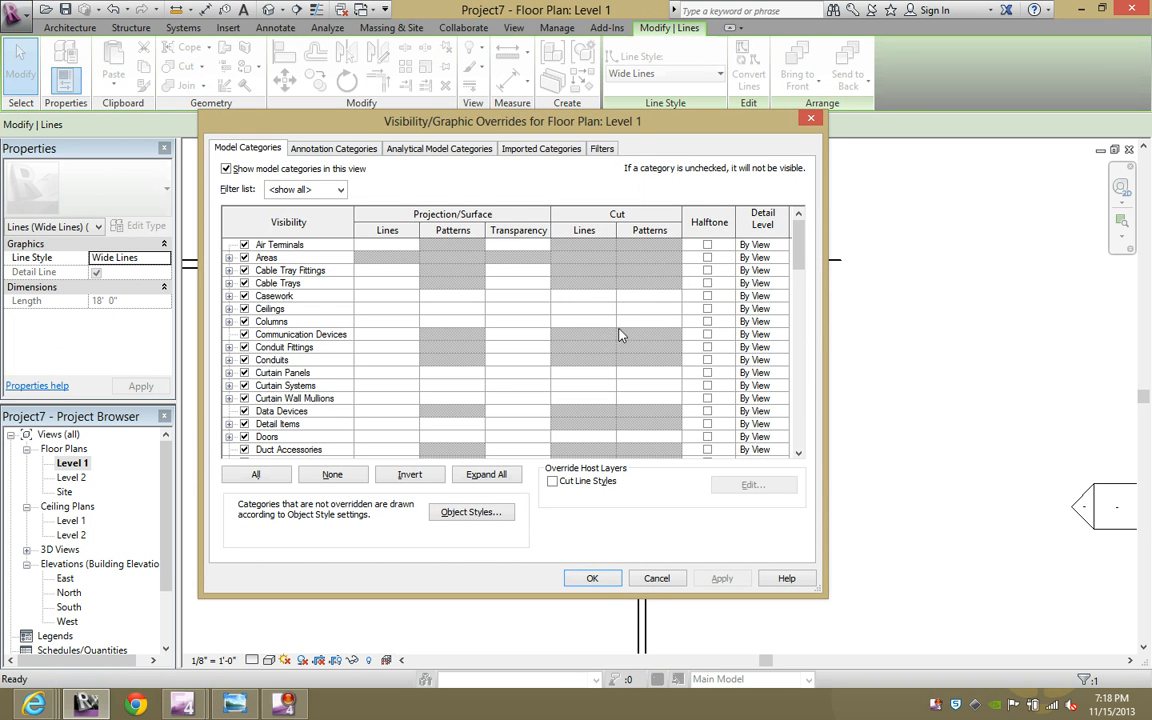
pyautogui.moveTo(798, 250); pyautogui.dragTo(797, 340)
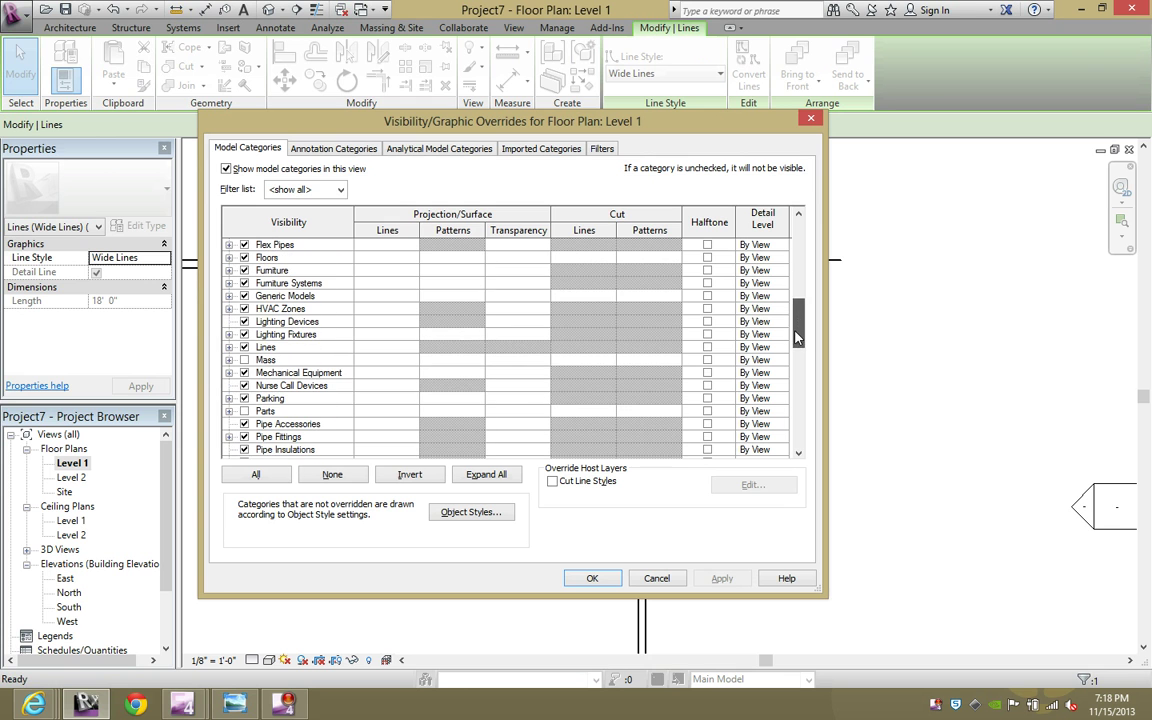
pyautogui.click(337, 349)
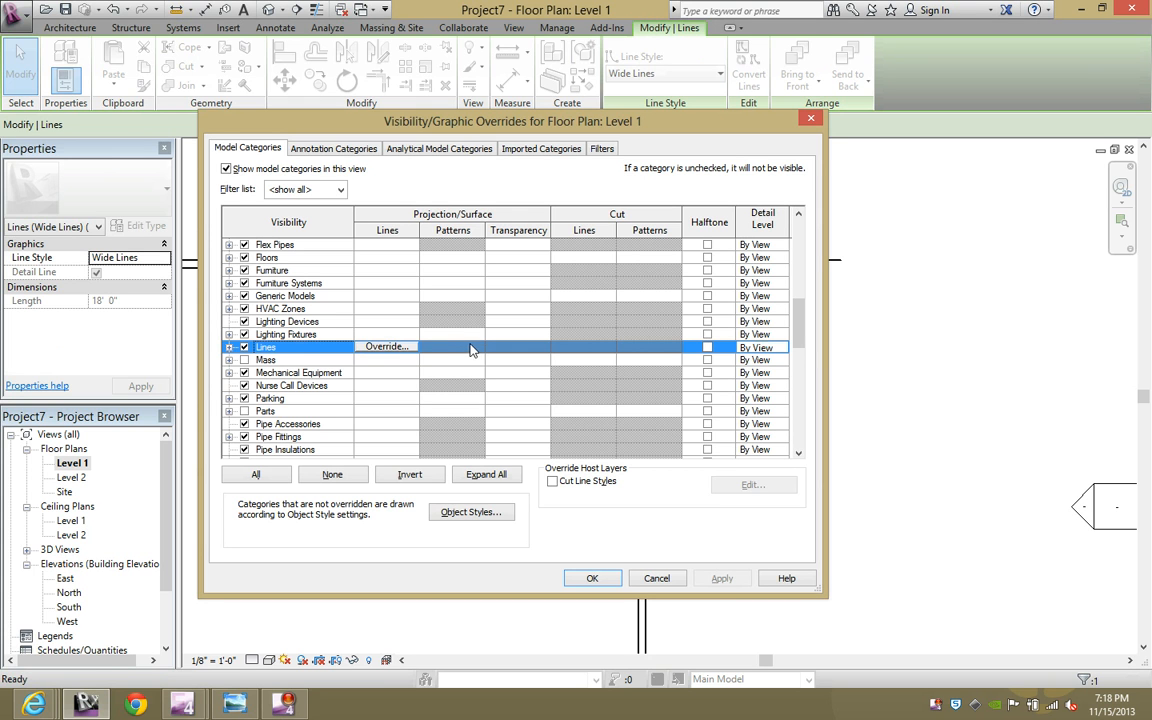
pyautogui.click(385, 346)
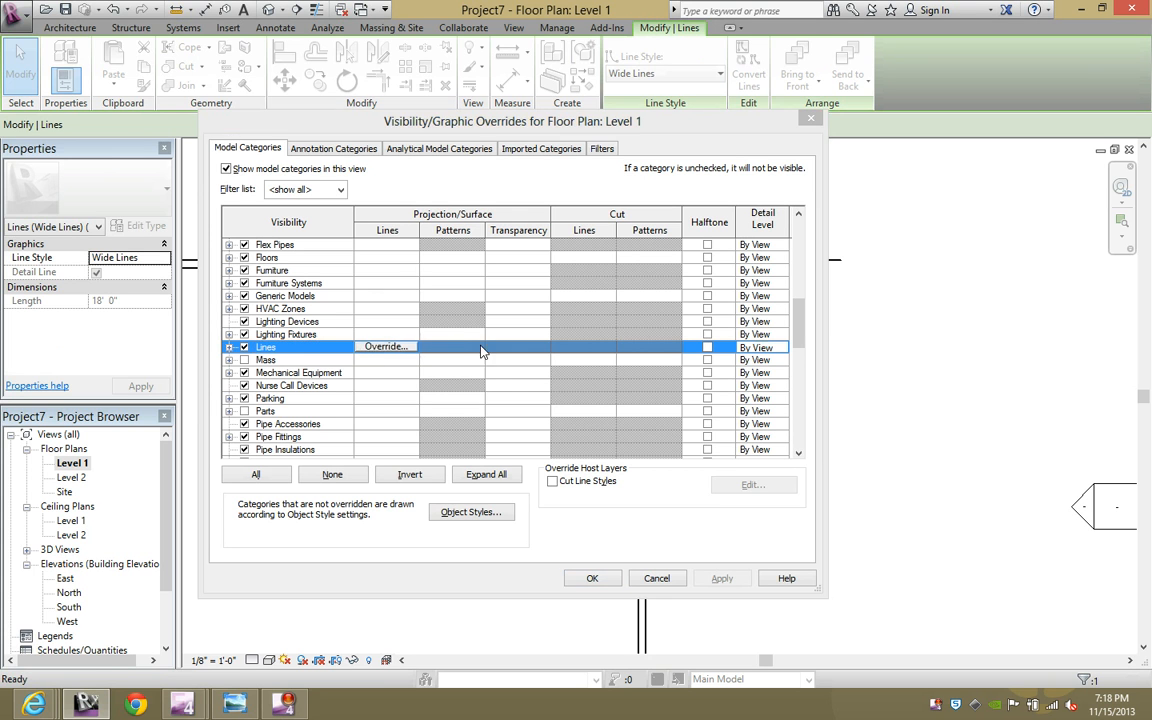
# Pick brown (RGB 128-064-000) as the Lines projection override colour
pyautogui.click(510, 318)
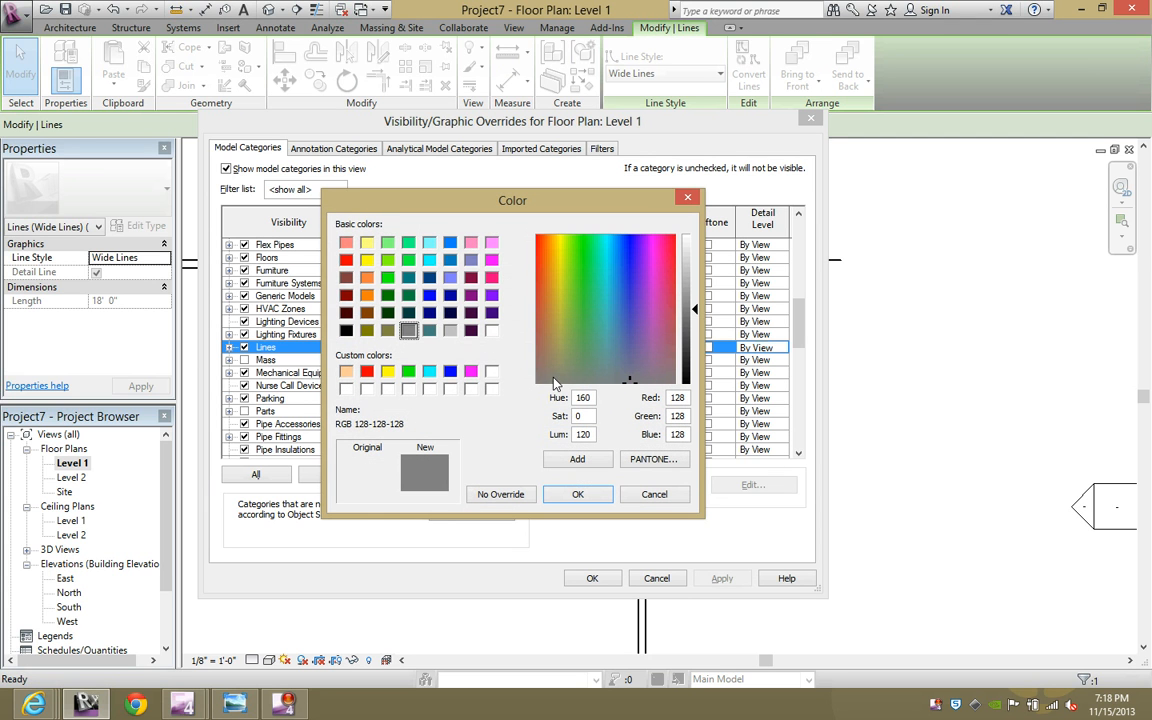
pyautogui.click(367, 312)
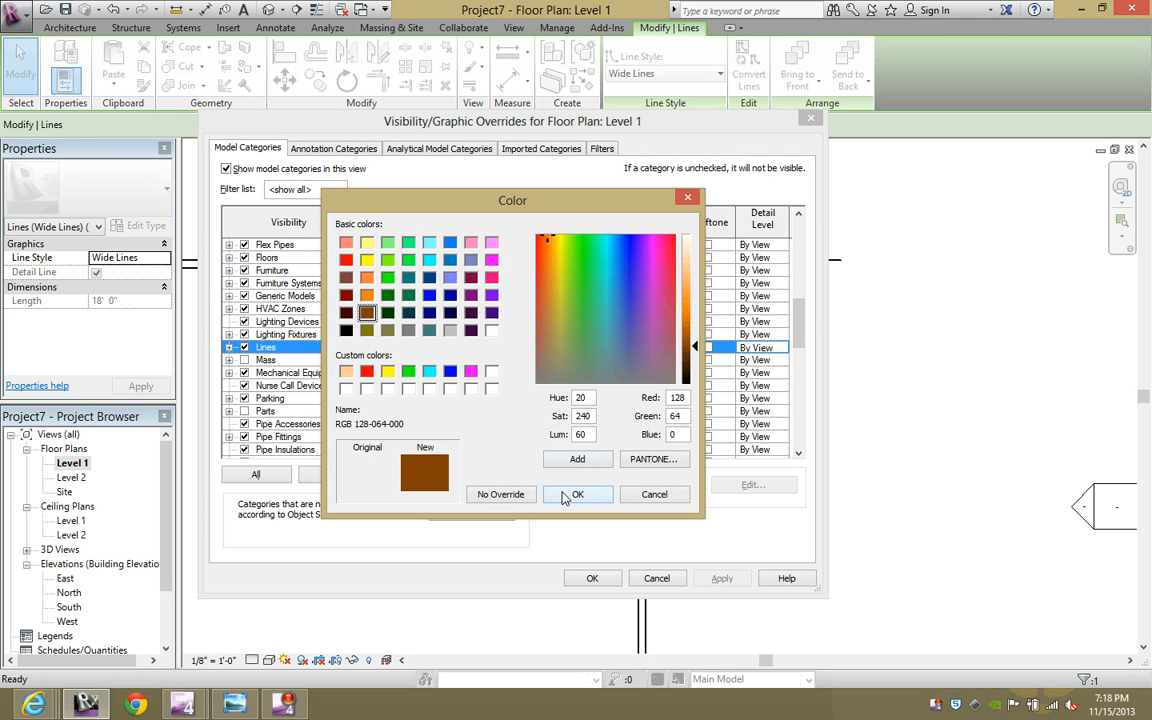